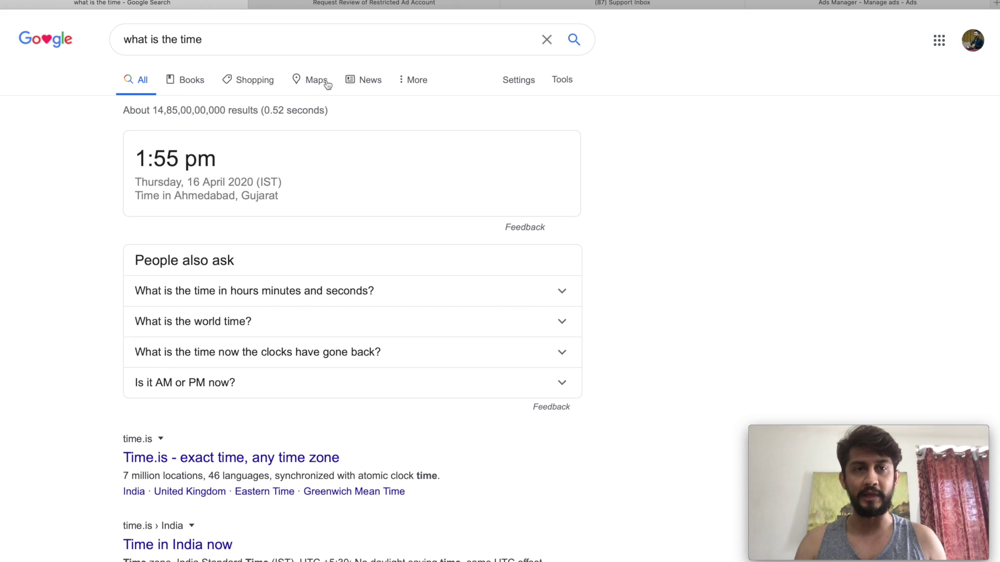
Open Facebook's Request Review of Restricted Ad Account form and bring its questions into view.
left_click(383, 4)
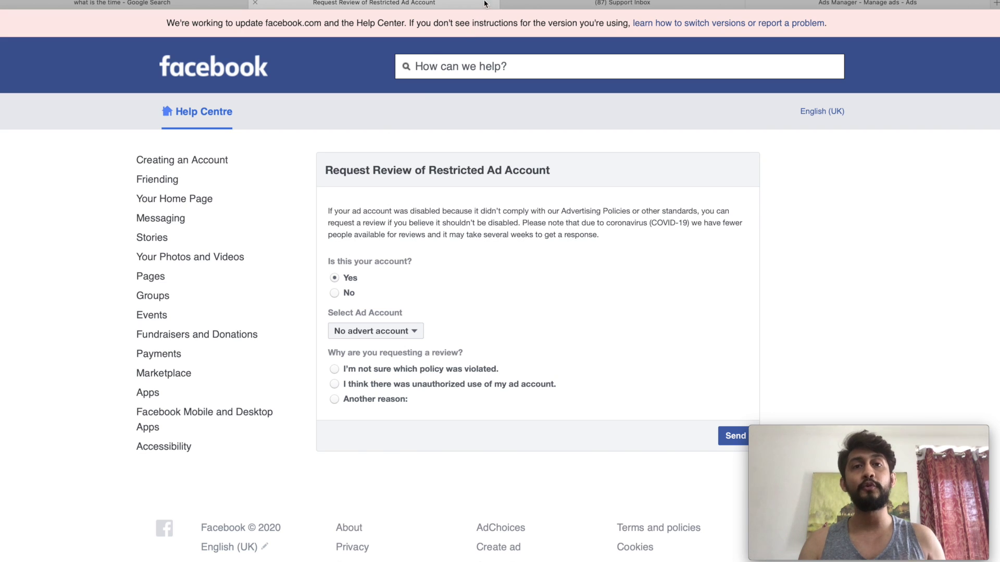
key("super+l")
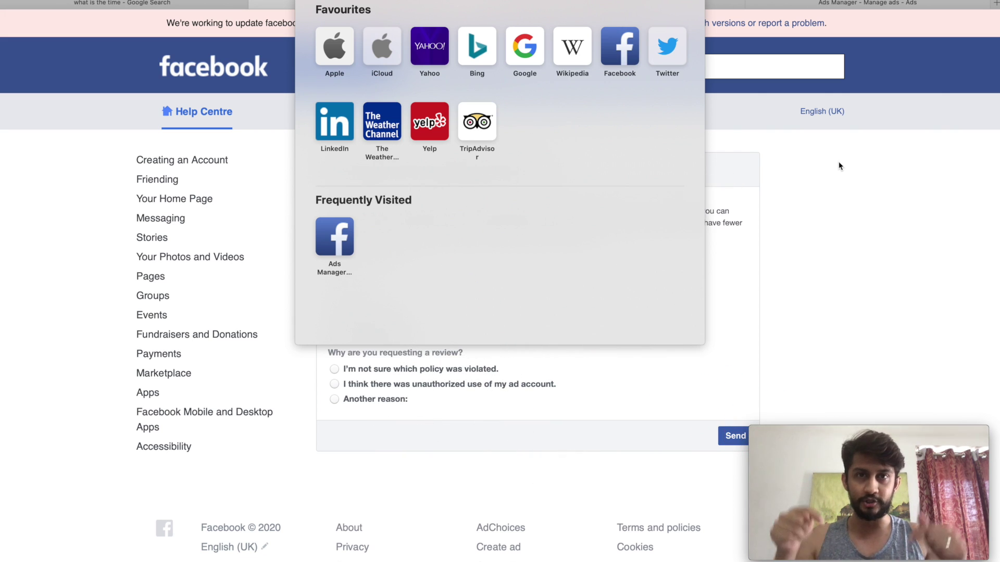
left_click(856, 236)
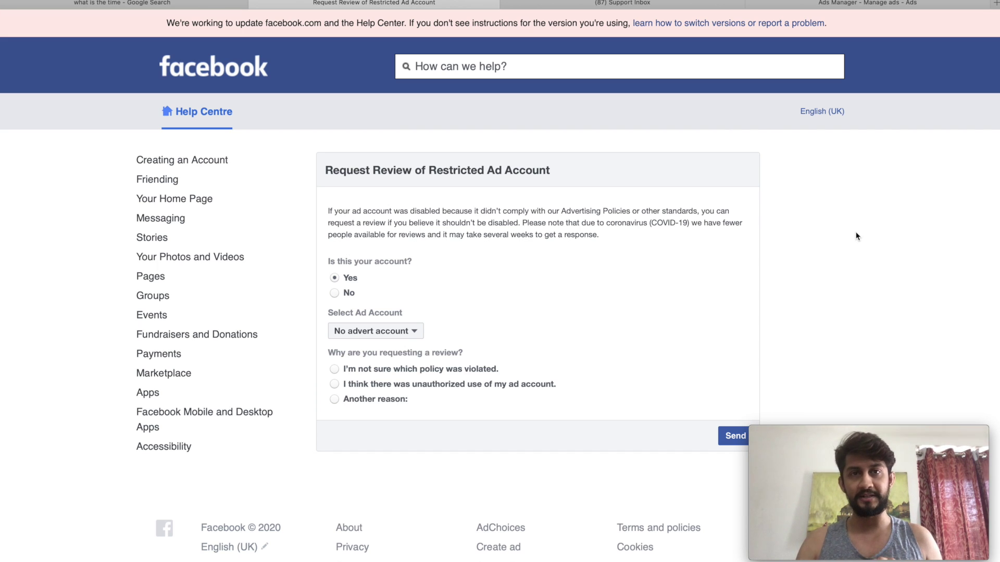
key("super+plus")
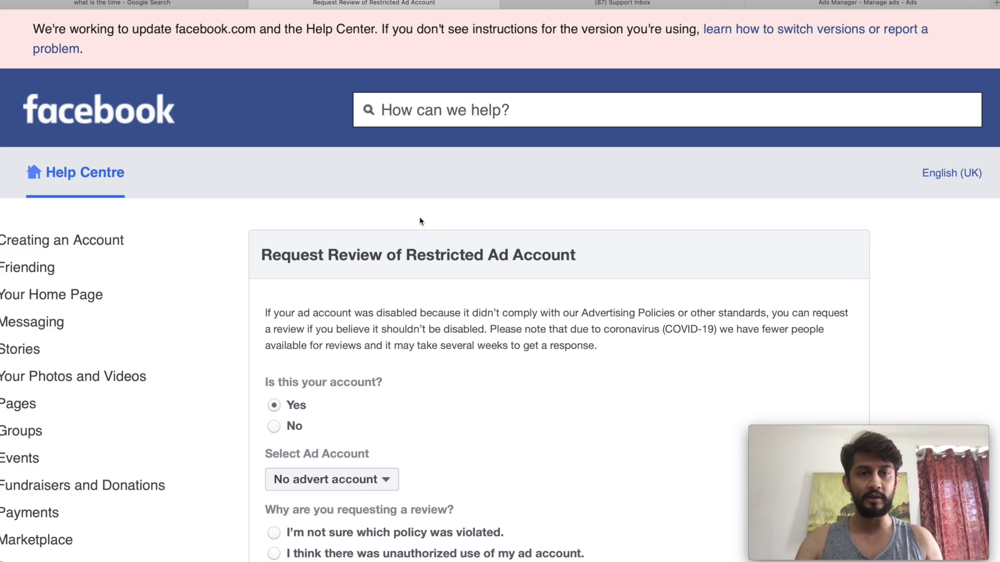
scroll(420, 217, "down", 2)
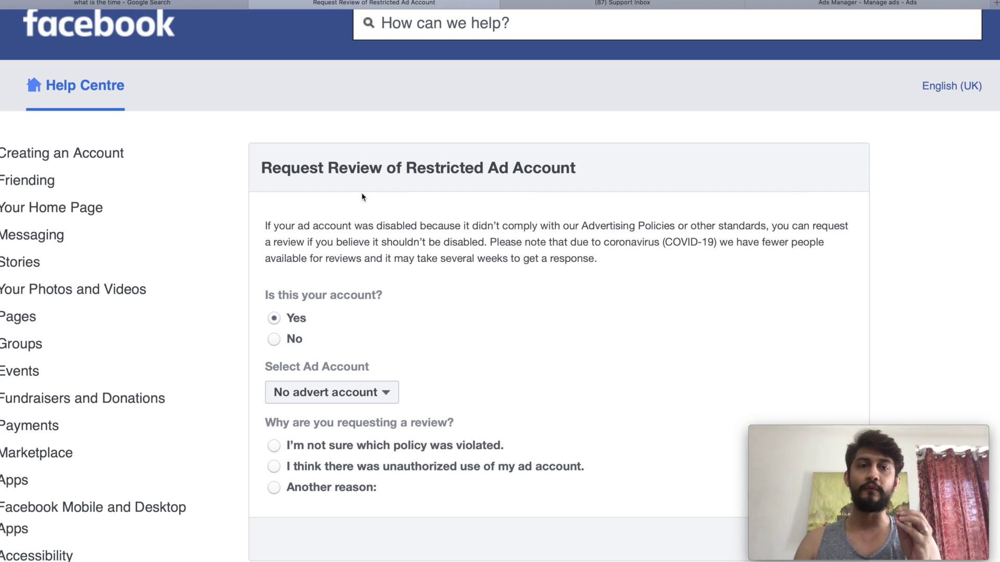
scroll(361, 196, "down", 1)
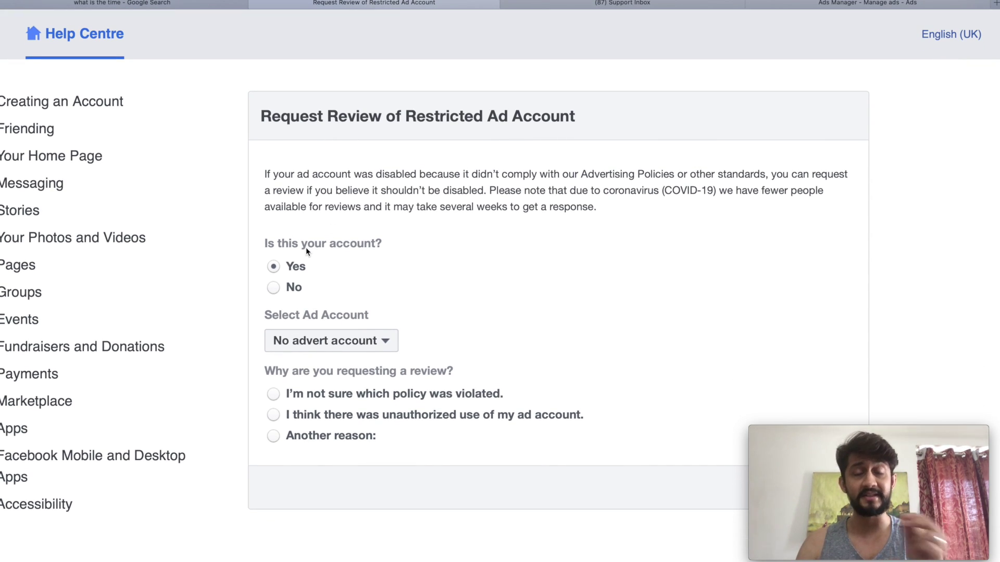
Compare the form's fields for the No and Yes account answers, keep Yes, and check the available ad account options.
left_click(274, 294)
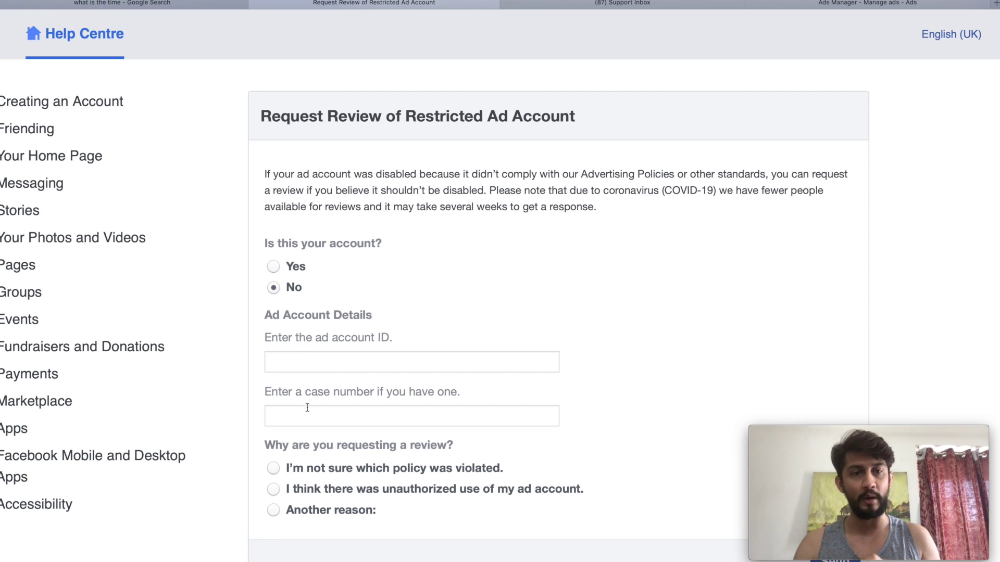
left_click(275, 267)
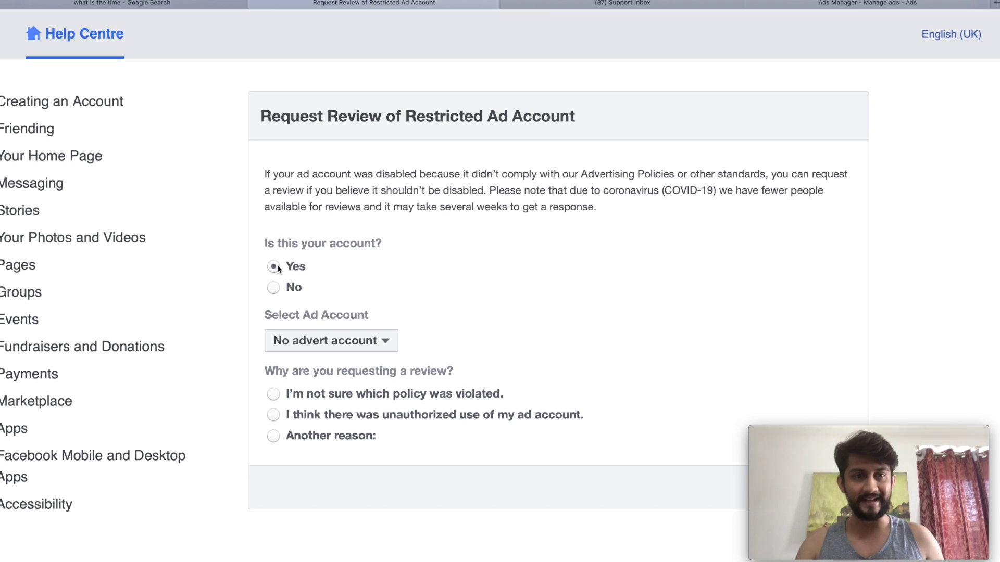
left_click(342, 341)
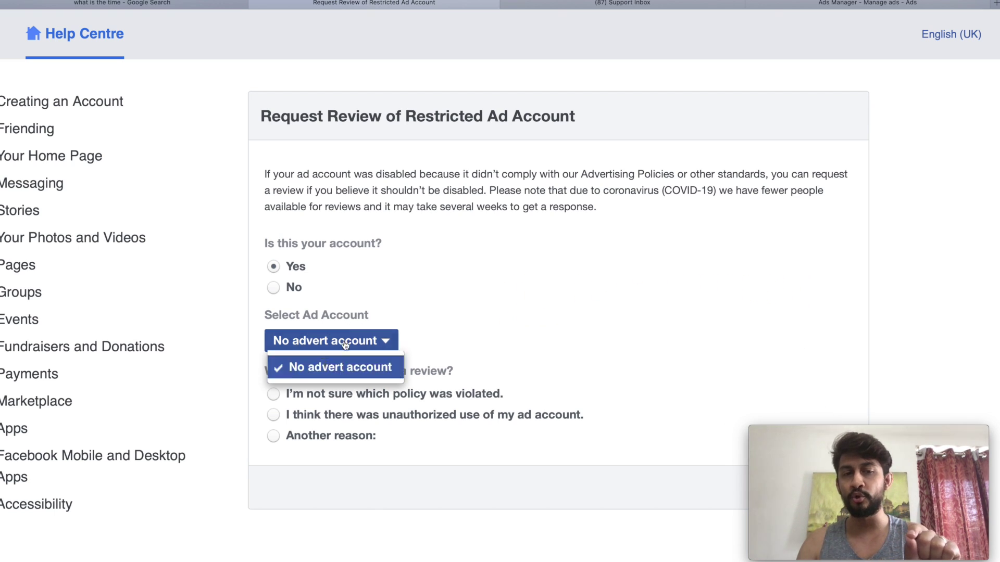
triple_click(576, 311)
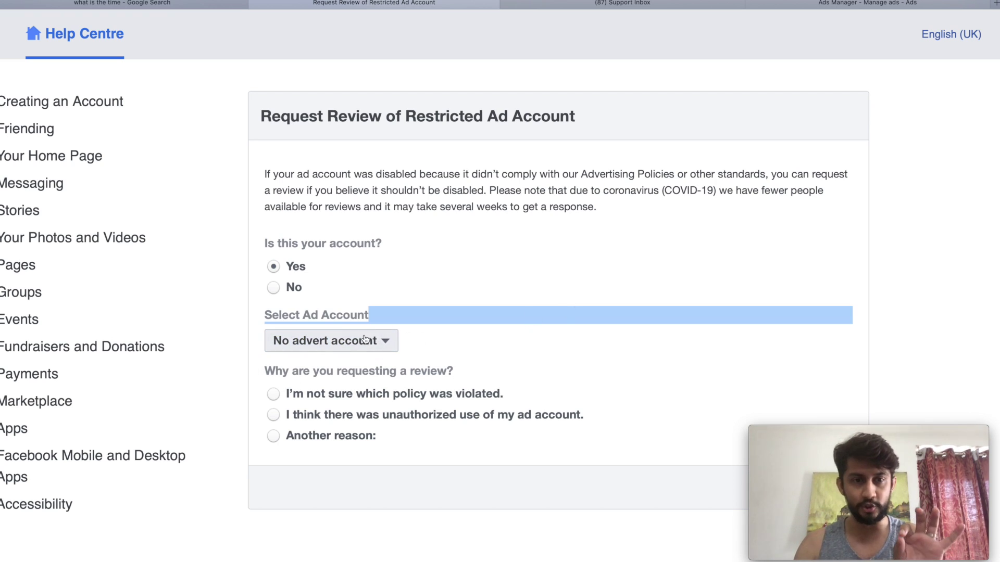
left_click(552, 332)
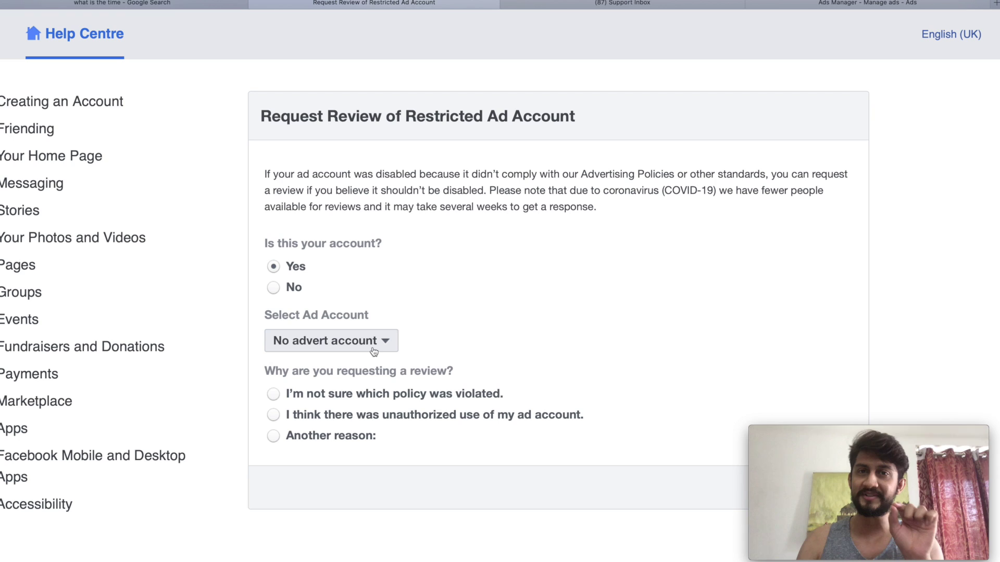
Choose "I'm not sure which policy was violated." as the reason for requesting a review, after checking the Another reason option.
scroll(380, 353, "down", 2)
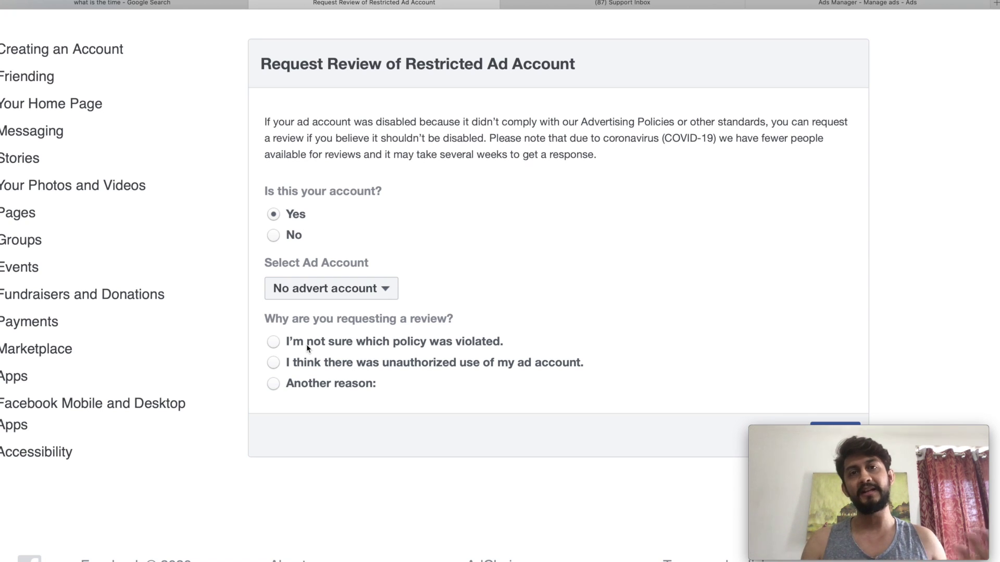
left_click(274, 385)
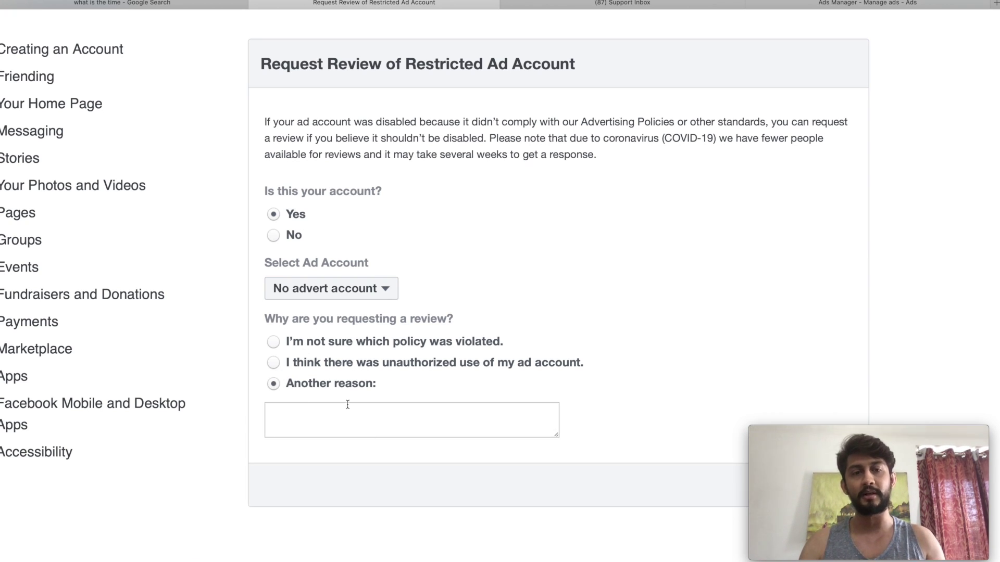
left_click(274, 342)
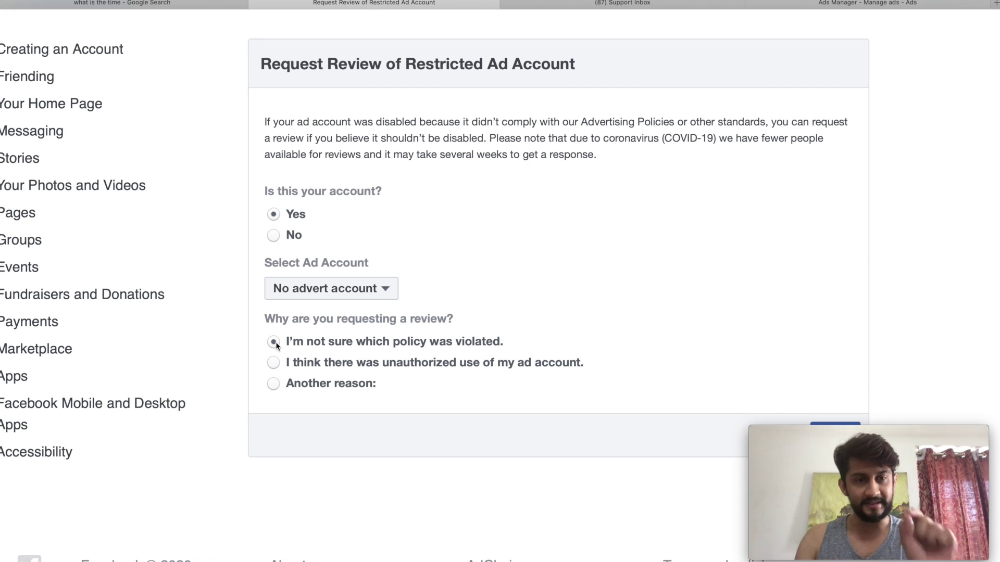
Examine the submitted review request and Facebook's reply in the Support Inbox.
scroll(276, 345, "down", 3)
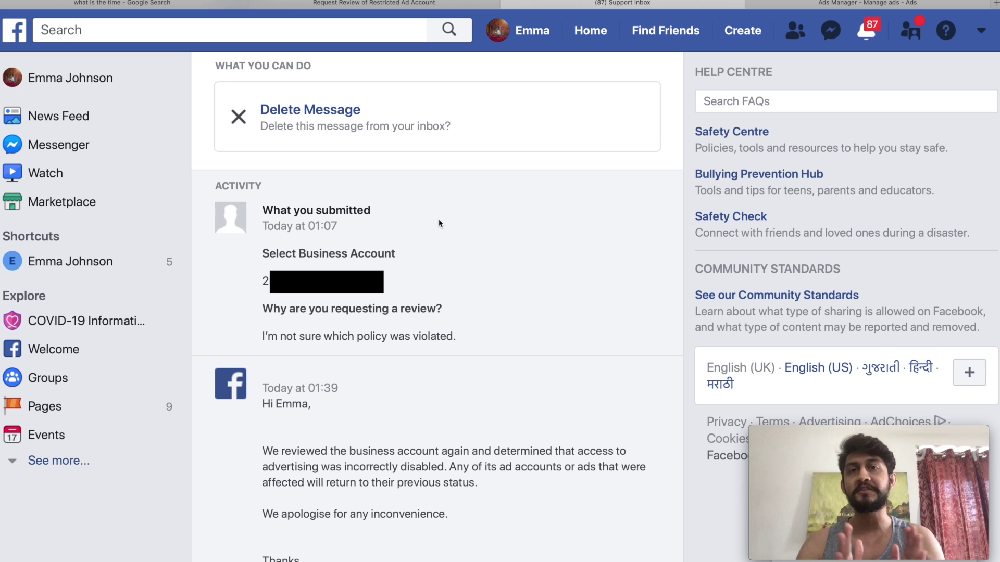
key("super+l")
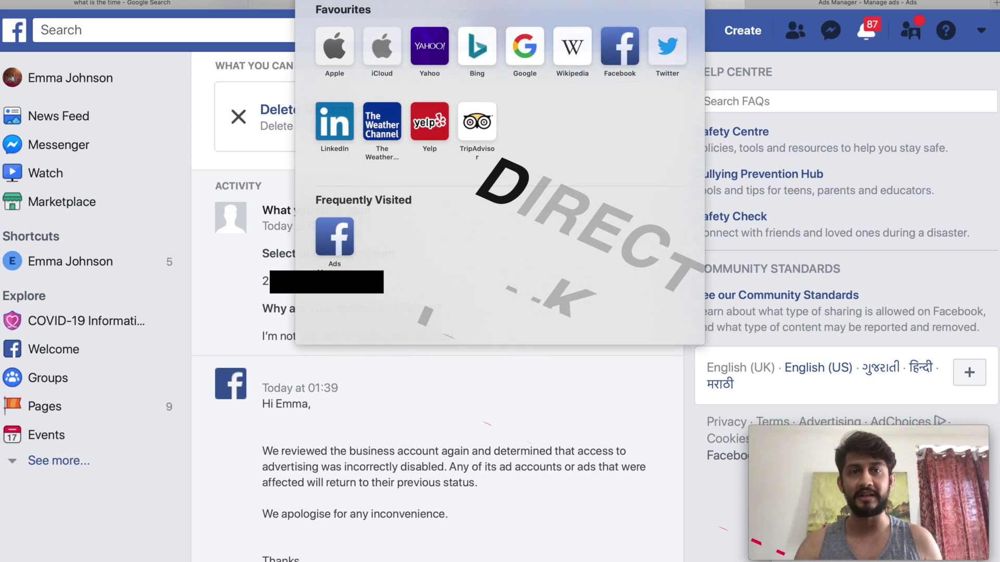
left_click(890, 79)
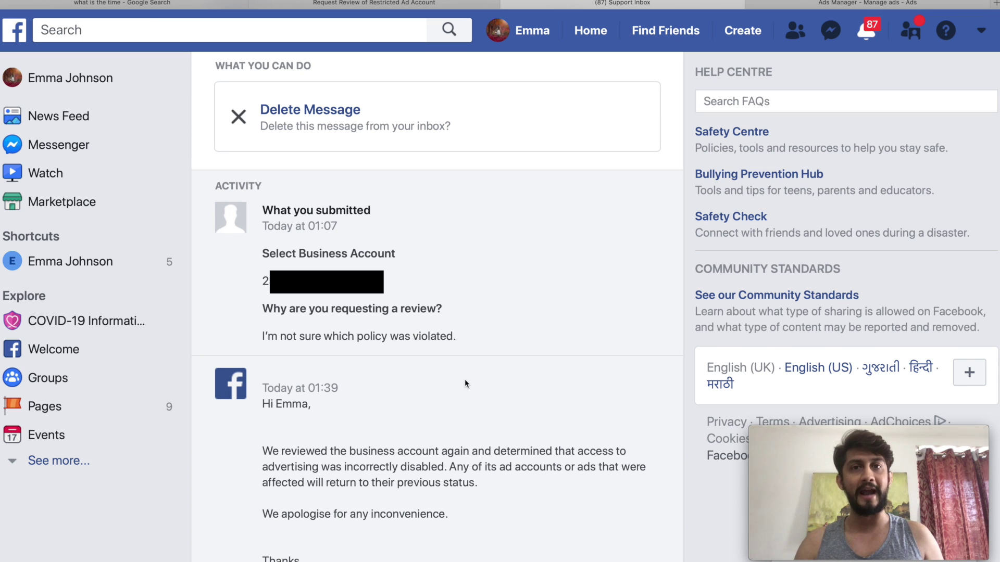
Switch to Ads Manager, review the draft items and open the Insta Followers - Traffic - Ahmedabad campaign to fix its error.
left_click(853, 3)
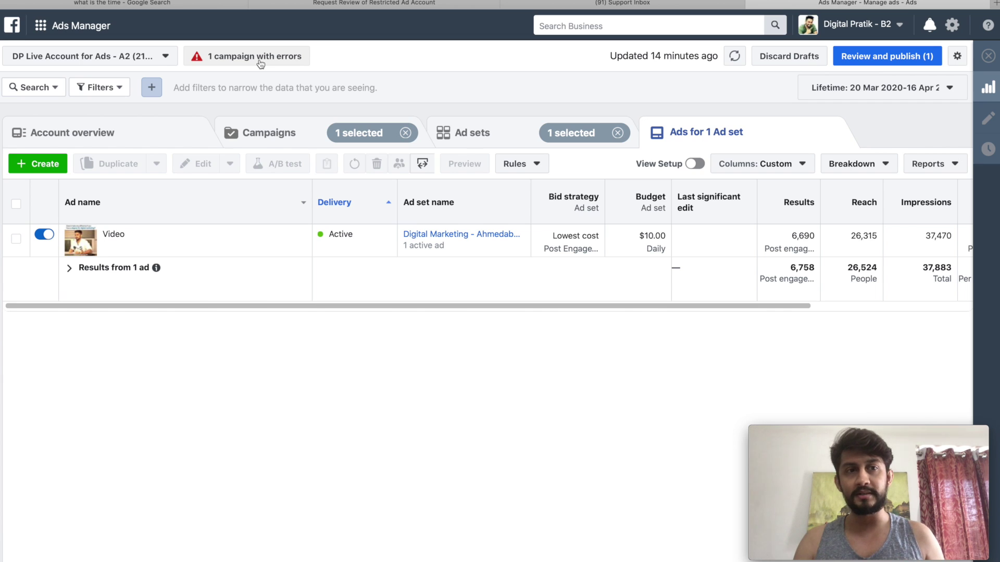
left_click(229, 60)
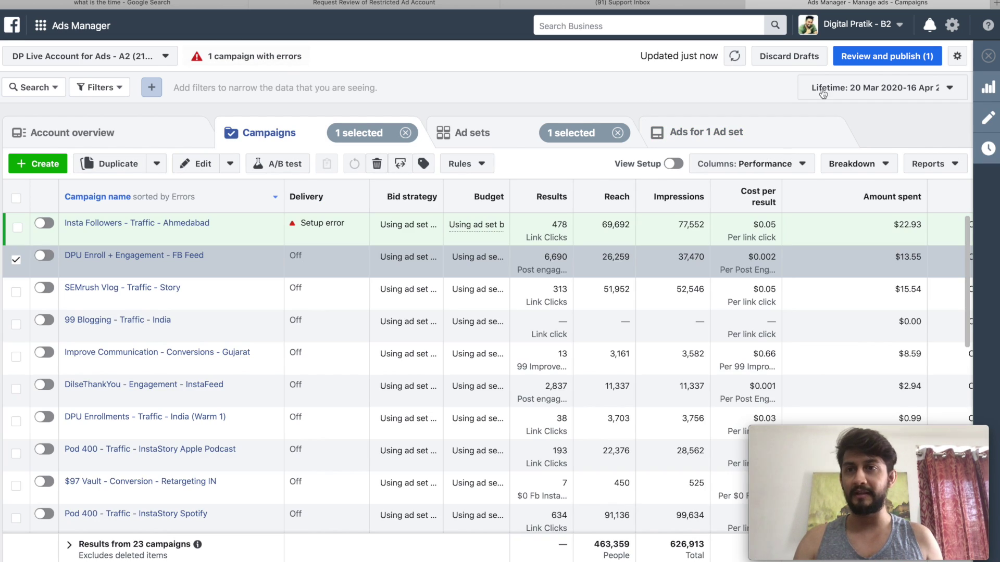
mouse_move(329, 238)
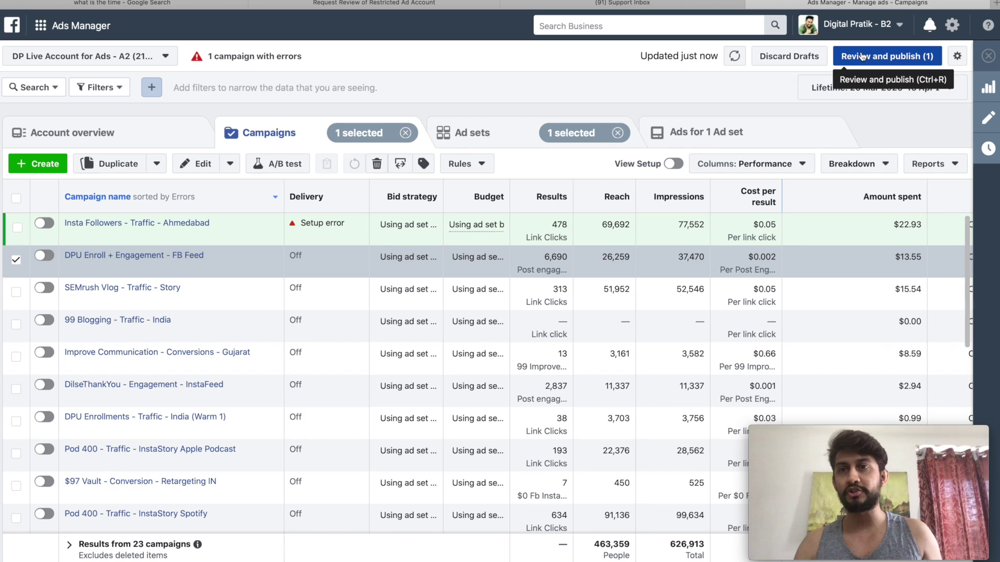
left_click(904, 57)
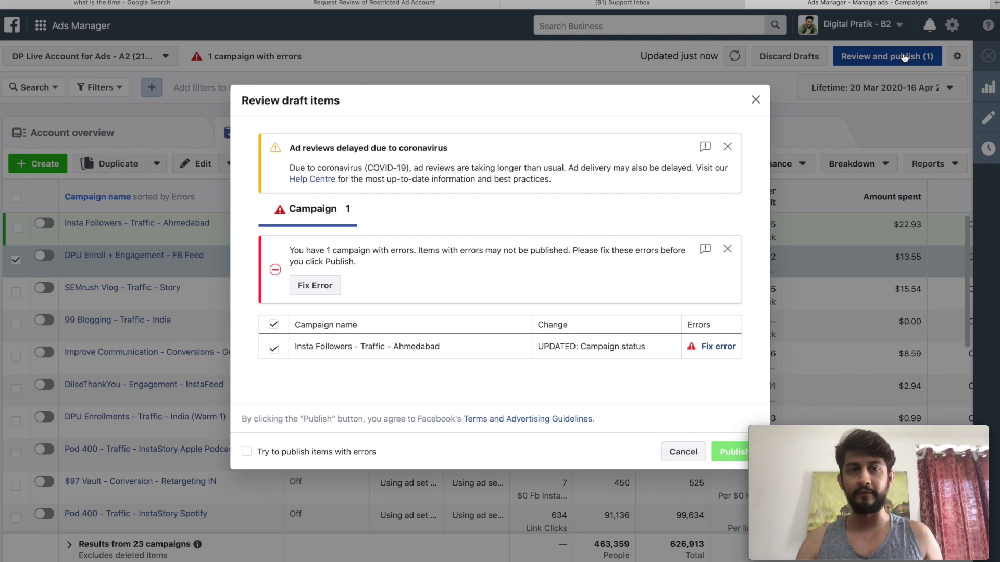
left_click(721, 347)
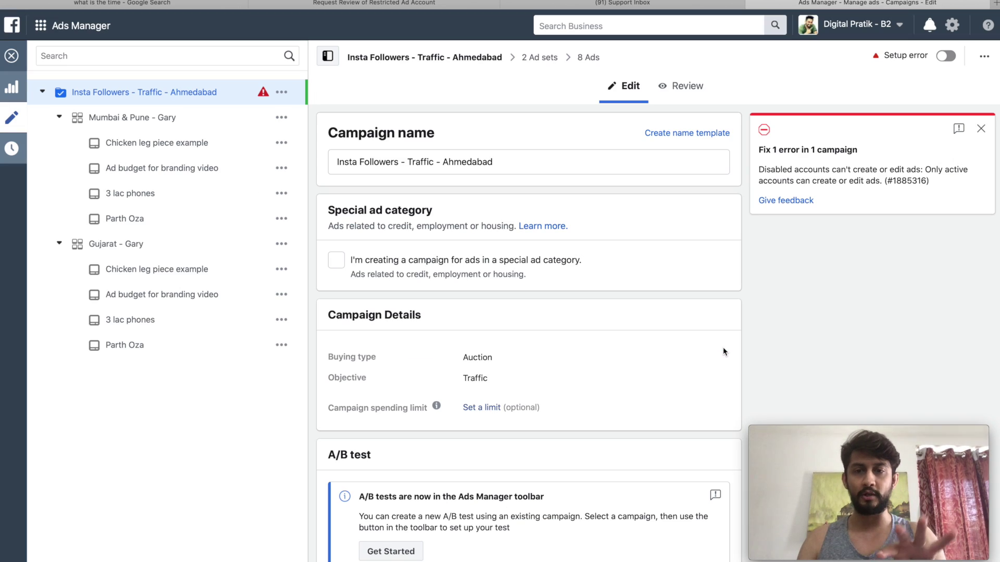
Publish the Insta Followers - Traffic - Ahmedabad campaign draft and return to the campaign list.
scroll(745, 370, "down", 5)
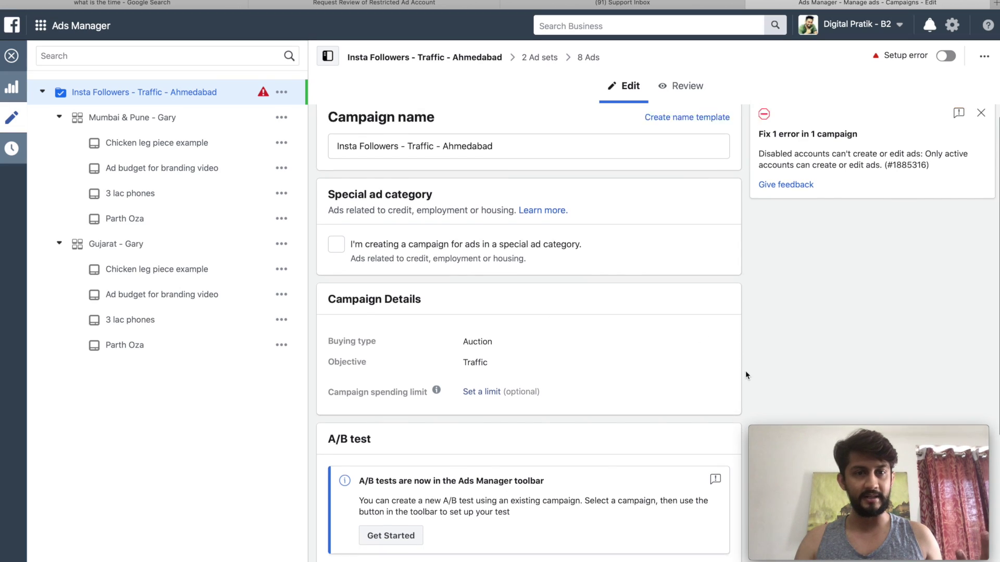
left_click_drag(827, 434, 823, 156)
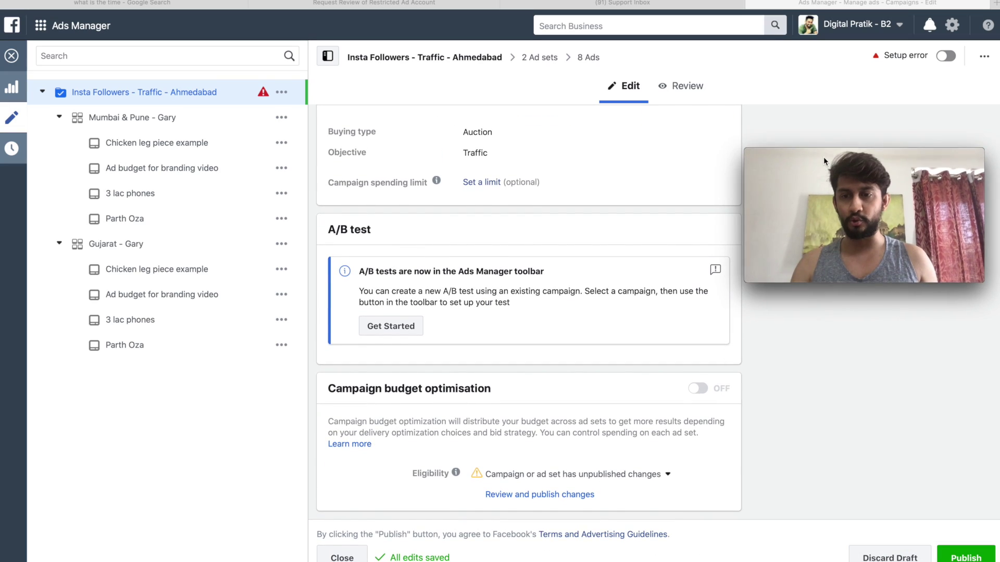
left_click(965, 555)
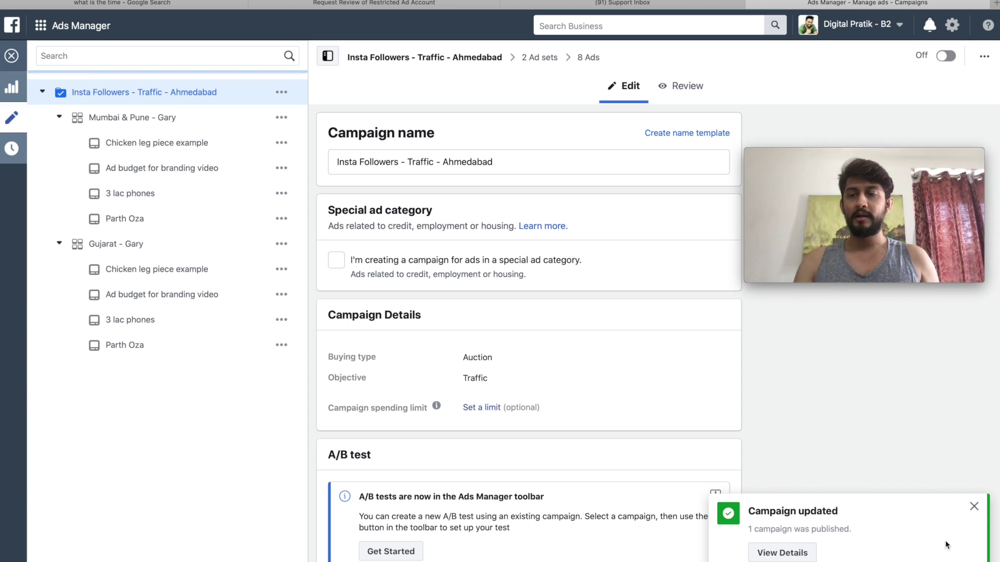
left_click(975, 509)
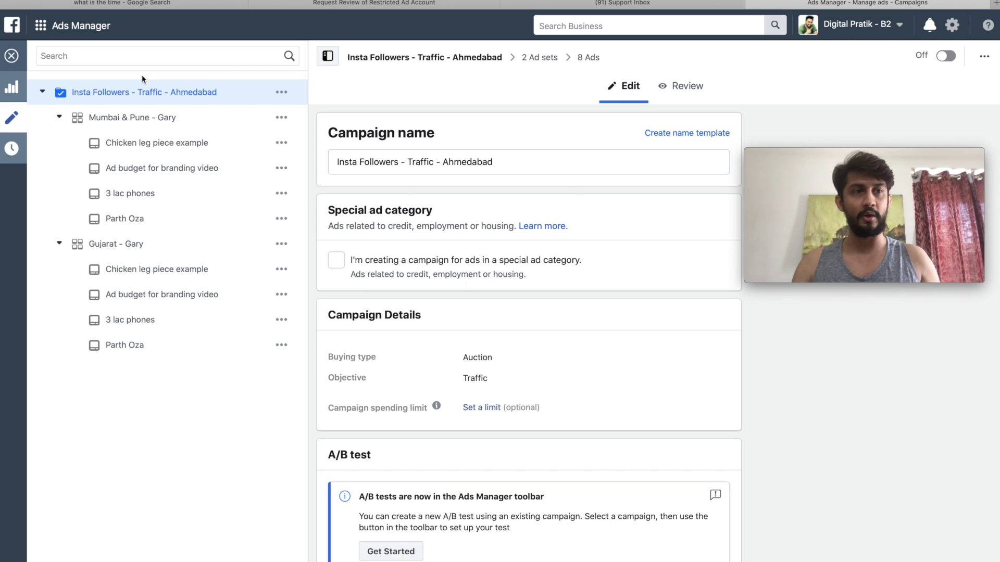
left_click(11, 55)
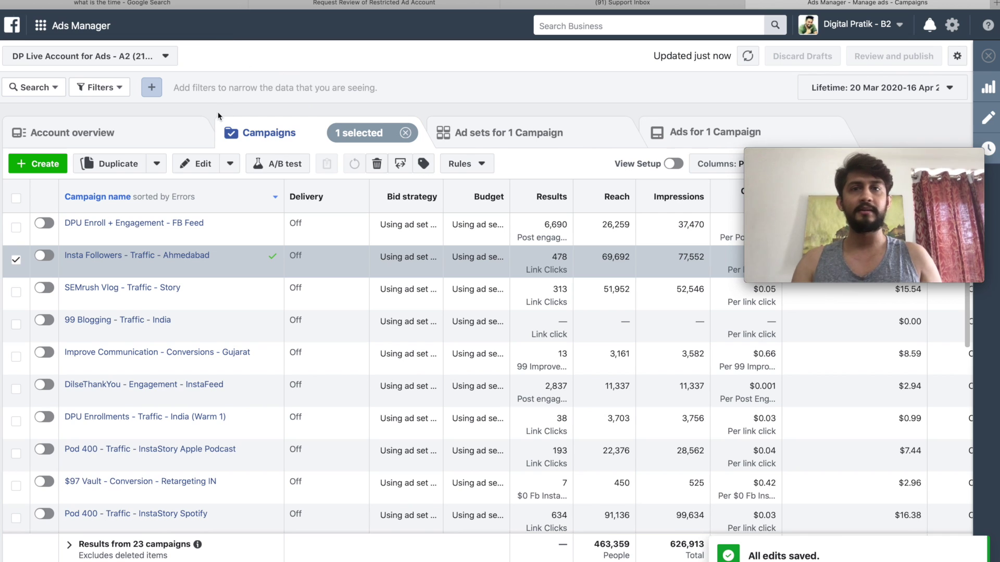
Turn on the DPU Enroll + Engagement - FB Feed and Insta Followers - Traffic - Ahmedabad campaigns.
left_click_drag(832, 159, 839, 451)
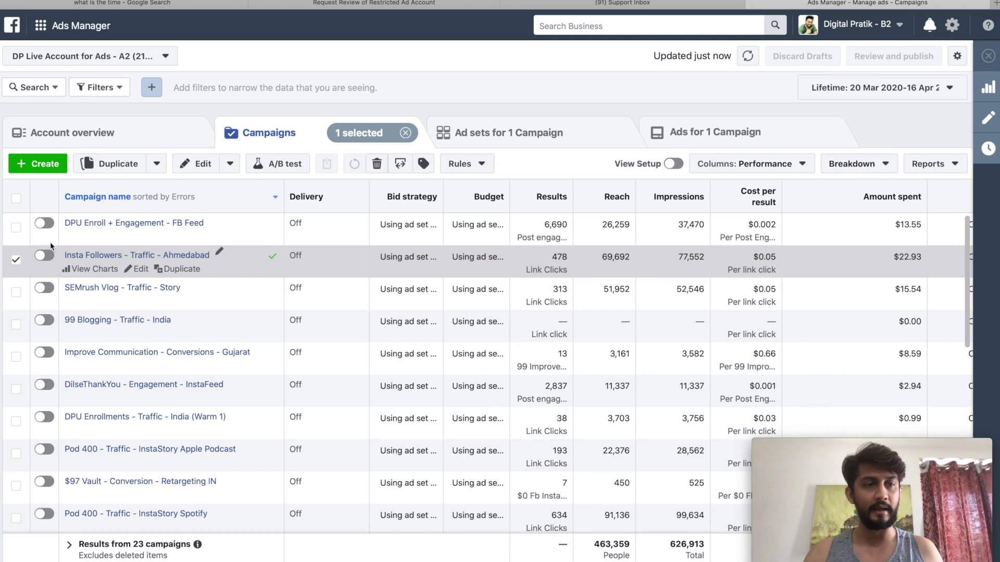
left_click(46, 224)
left_click(45, 256)
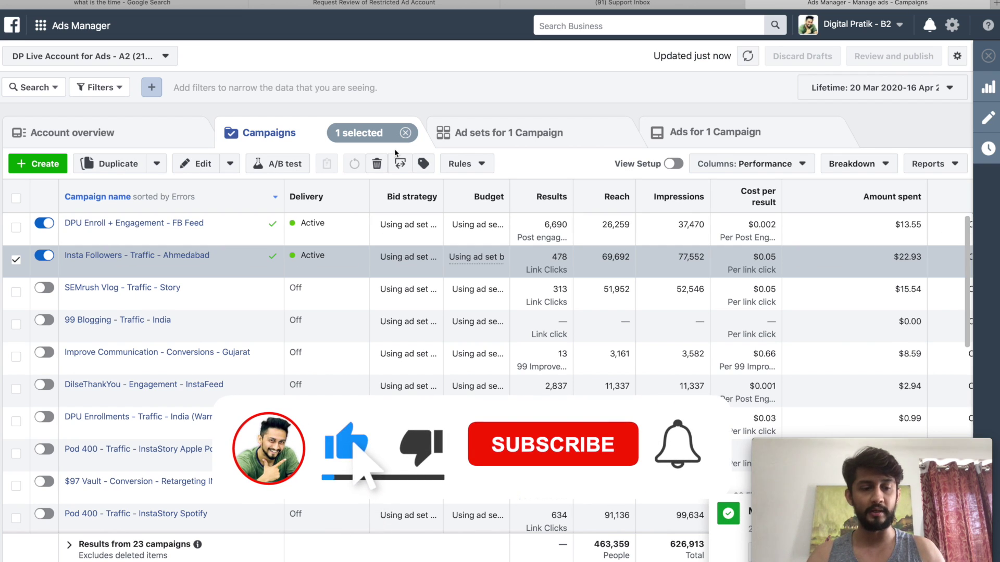
Switch to the mind map application and delete the empty subtopic under High negative Feedback scores.
key("super+Tab")
key("super+Tab")
key("super+Tab")
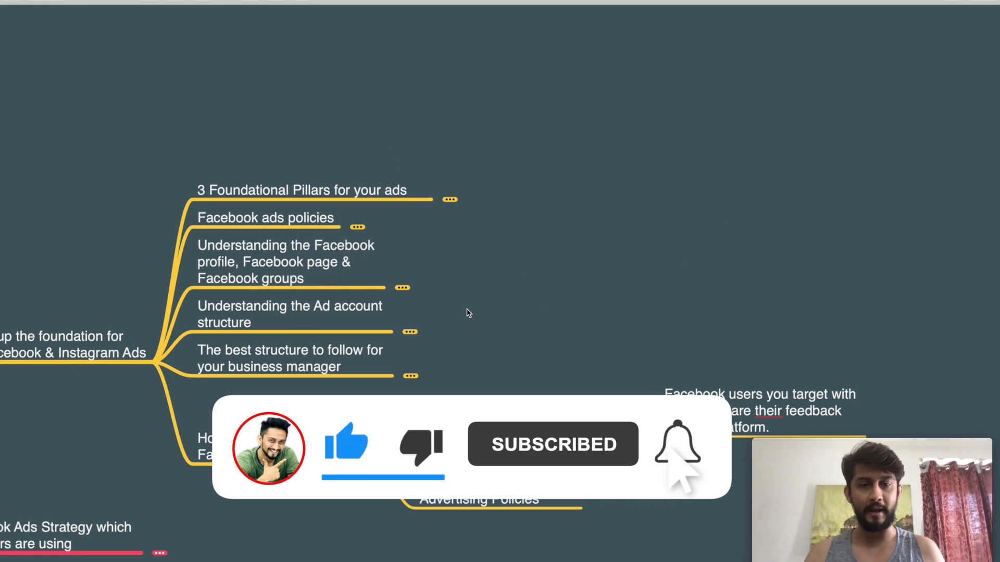
key("Escape")
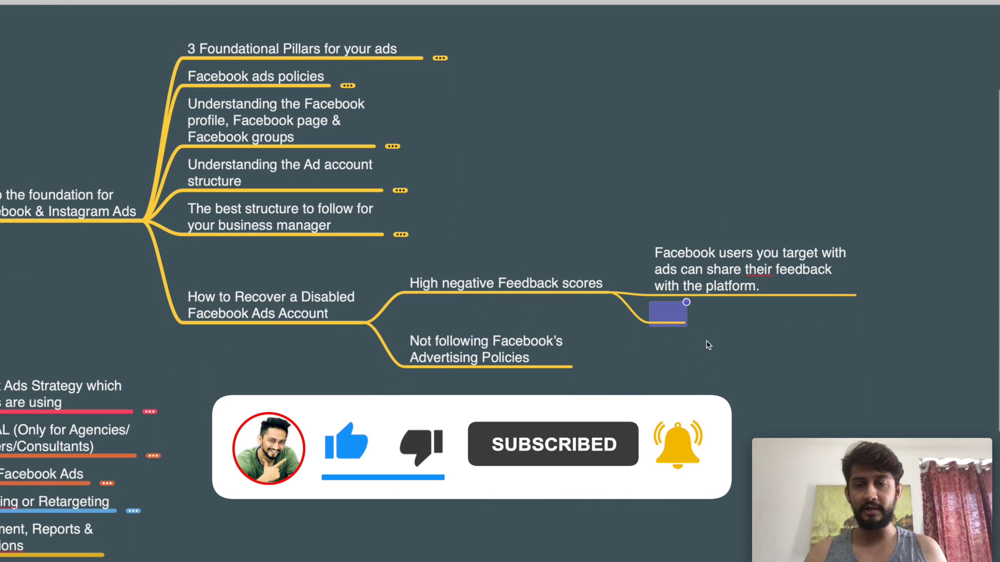
key("BackSpace")
Go over the How to Recover a Disabled Facebook Ads Account topic and its feedback score and advertising policy subtopics.
left_click(289, 312)
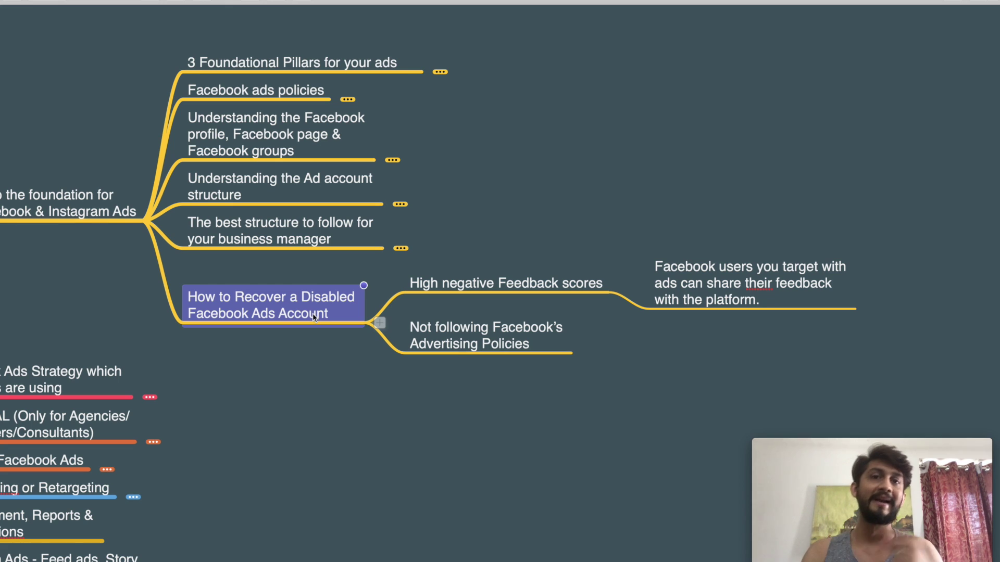
left_click(470, 285)
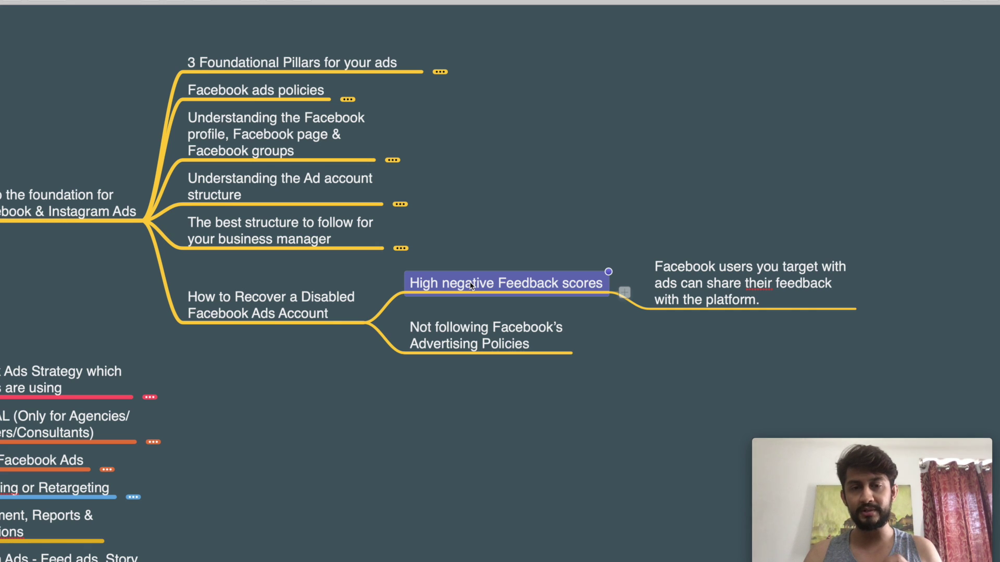
left_click(467, 337)
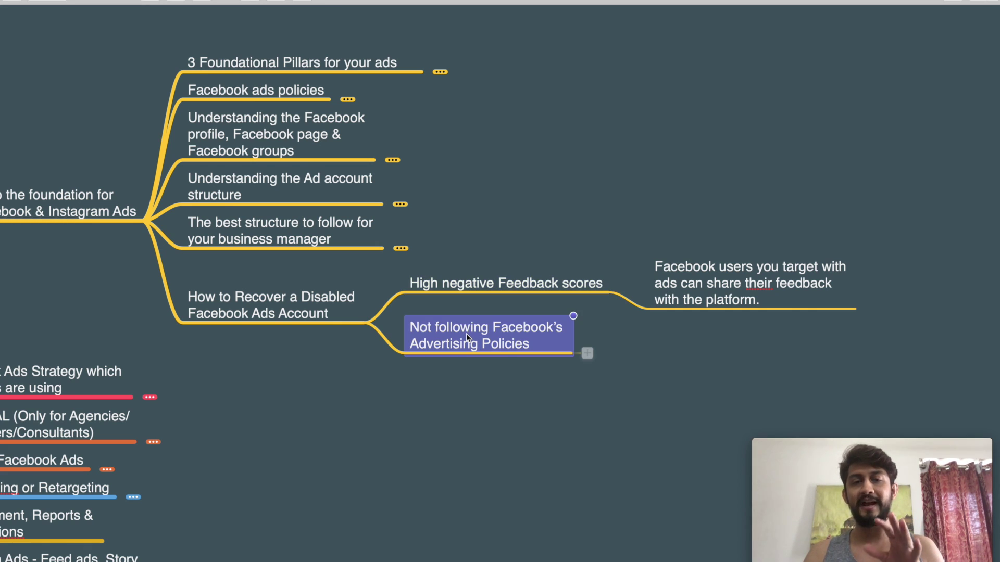